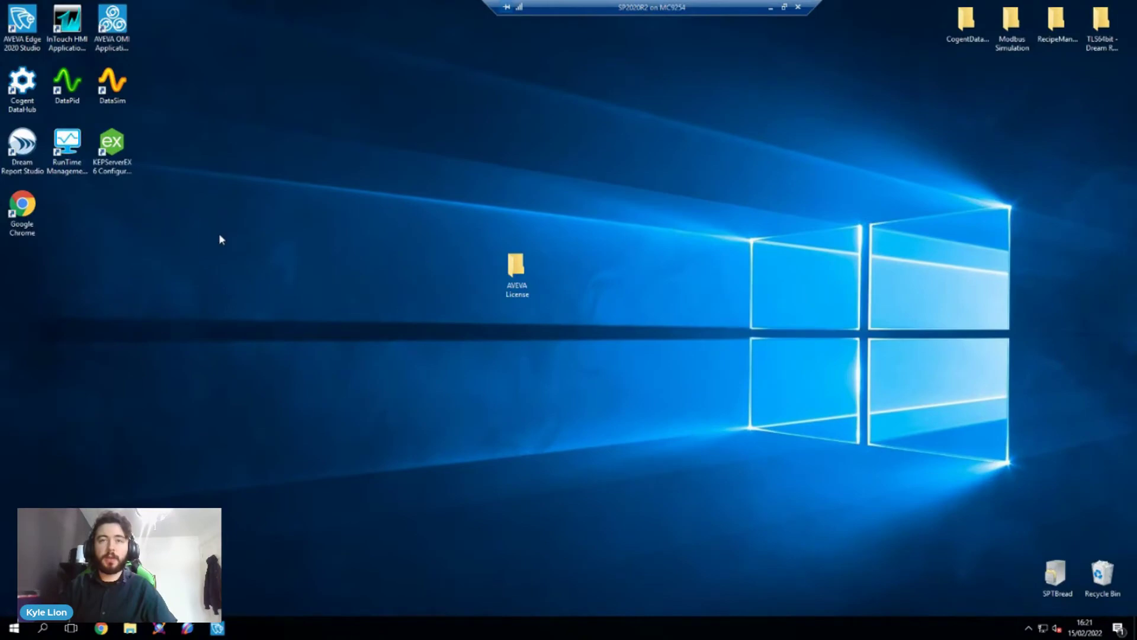
Step: Launch AVEVA Enterprise License Manager from the AVEVA group in the Start menu
double_click(515, 270)
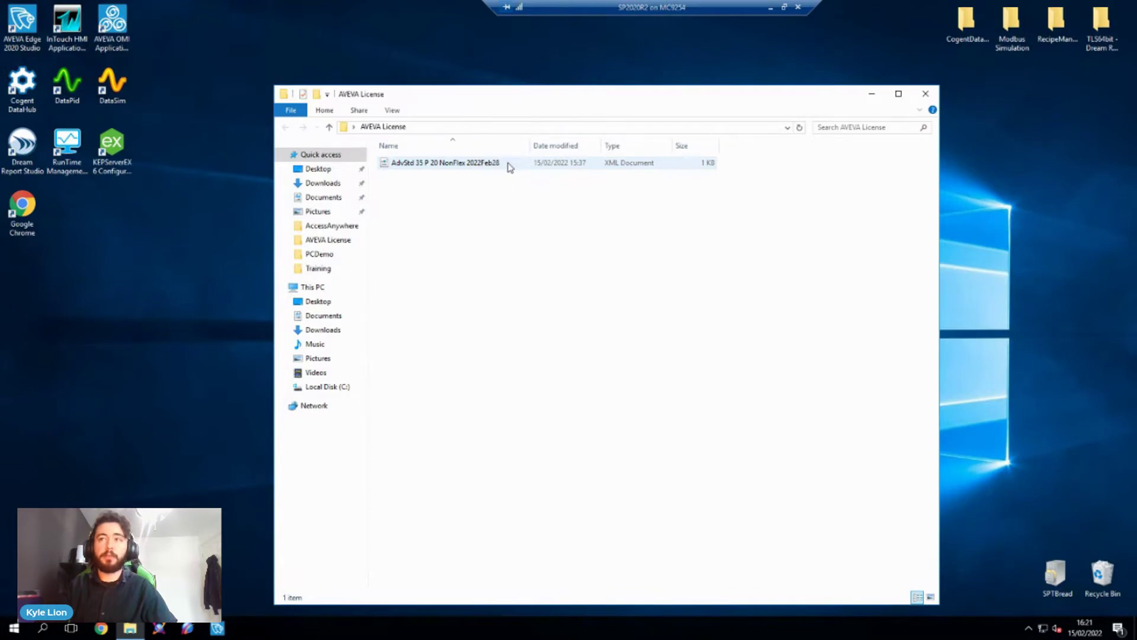
click(870, 94)
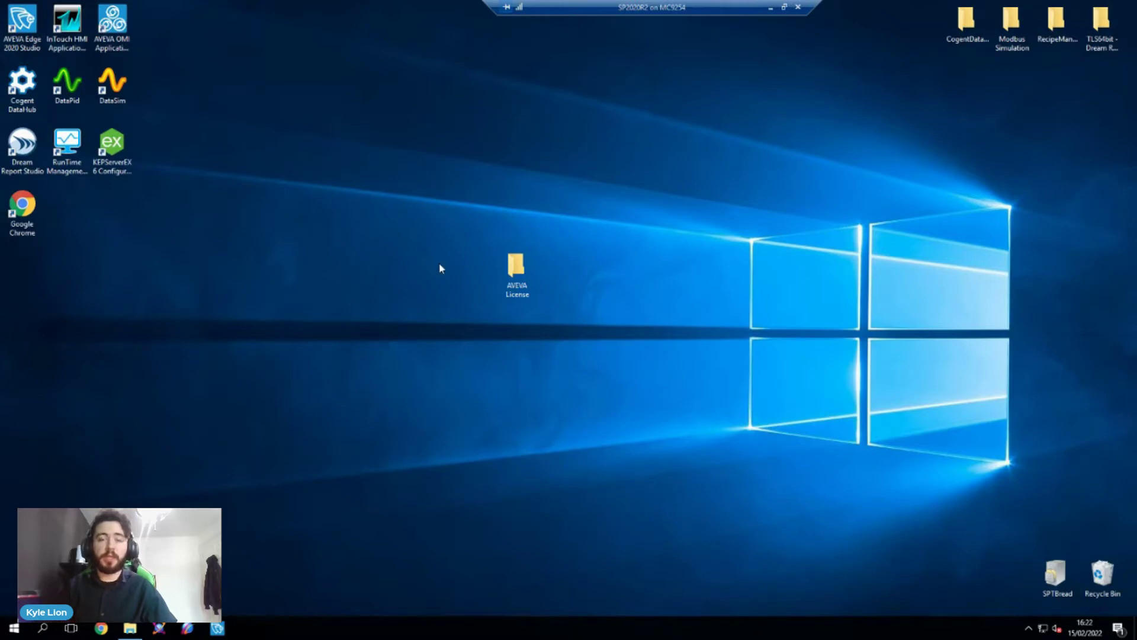
click(14, 628)
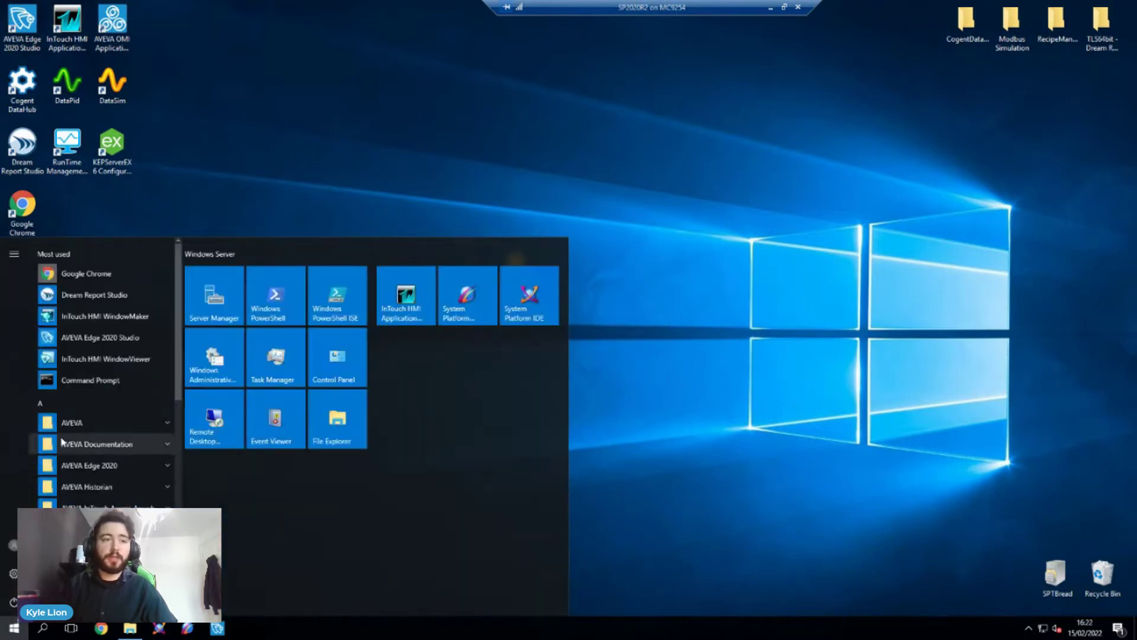
click(112, 424)
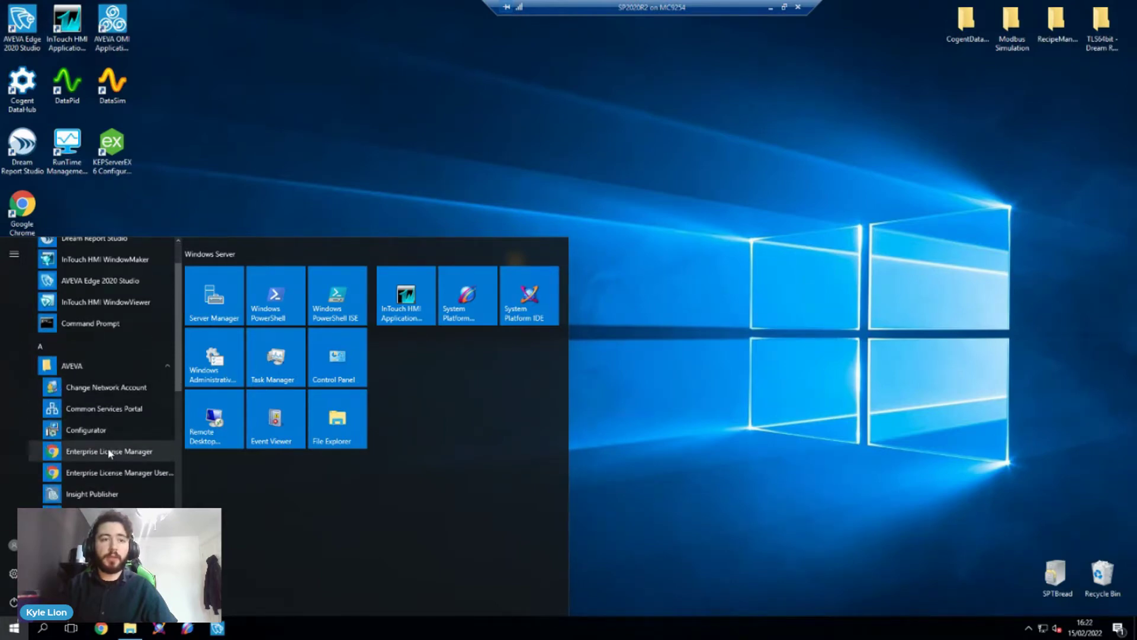
click(112, 453)
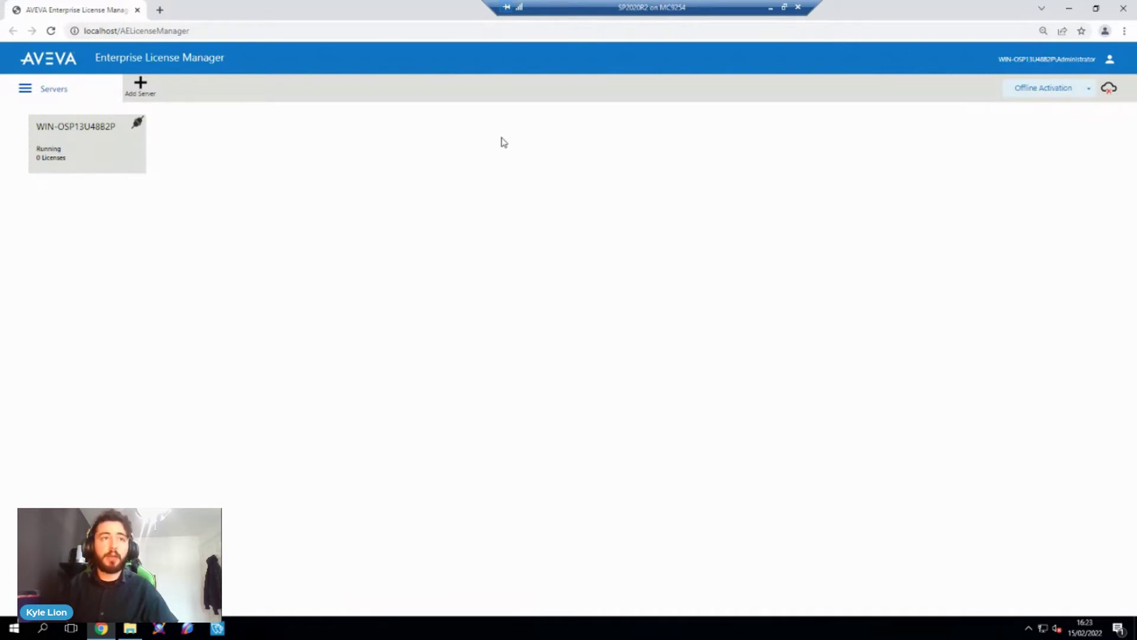
Step: Add the AdvStd 35 P 20 NonFlex 2022Feb28 license file to the server and activate AdvDev Studio
click(93, 149)
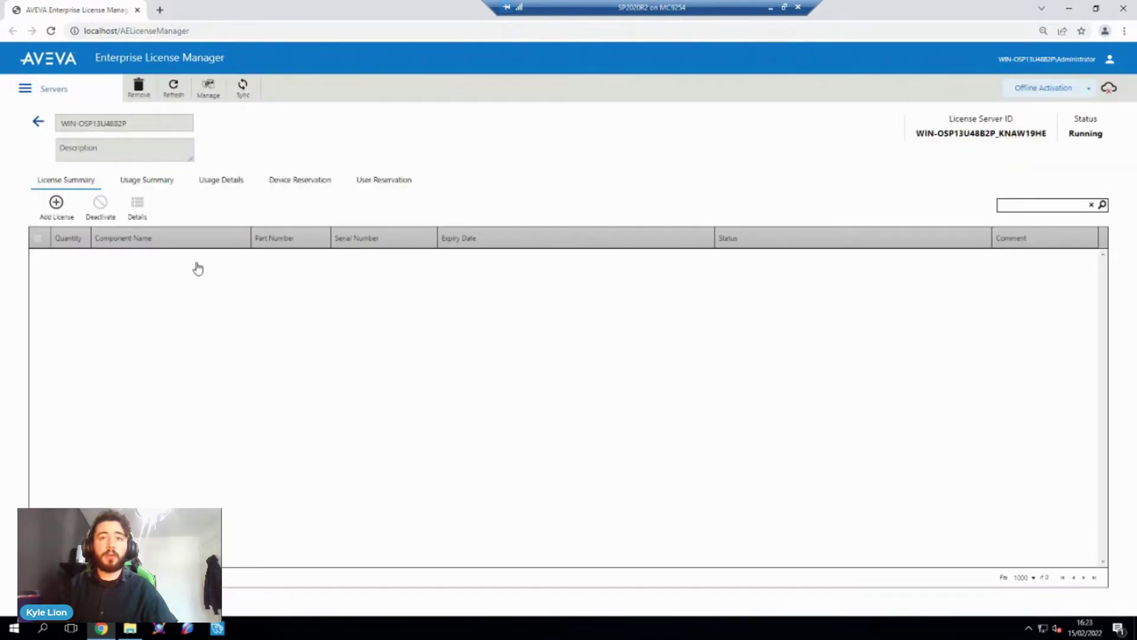
click(56, 203)
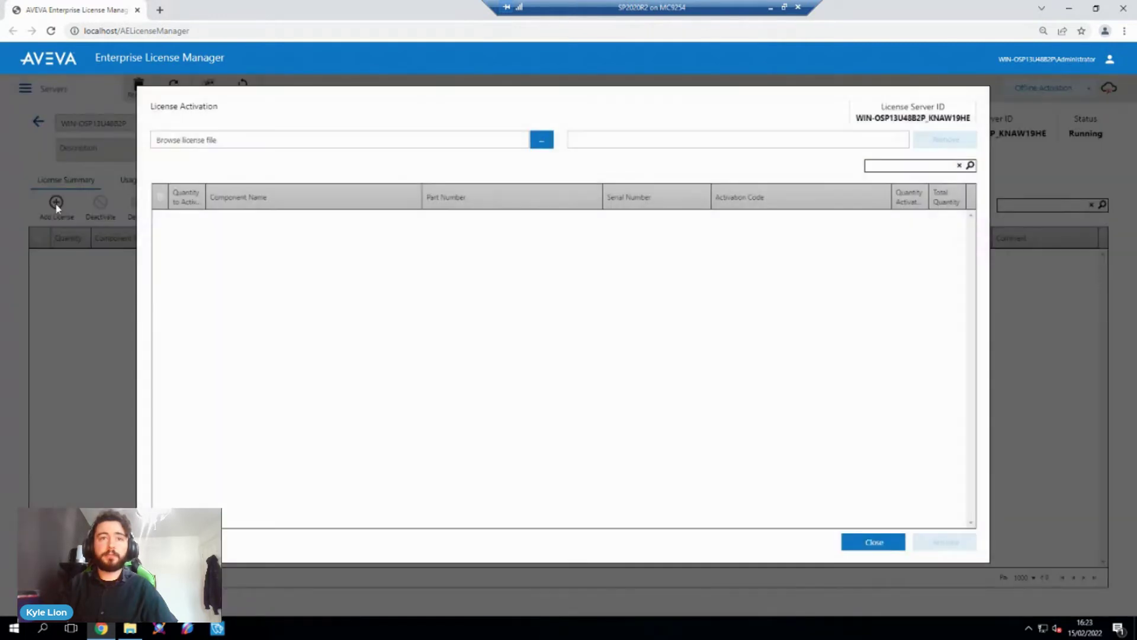
click(545, 140)
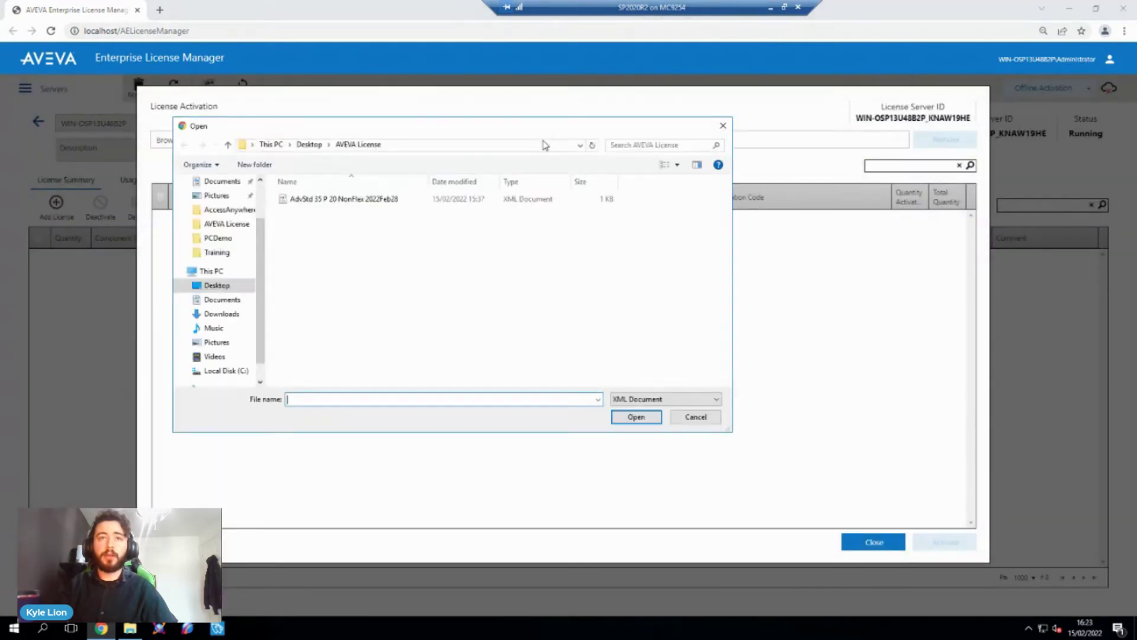
click(367, 201)
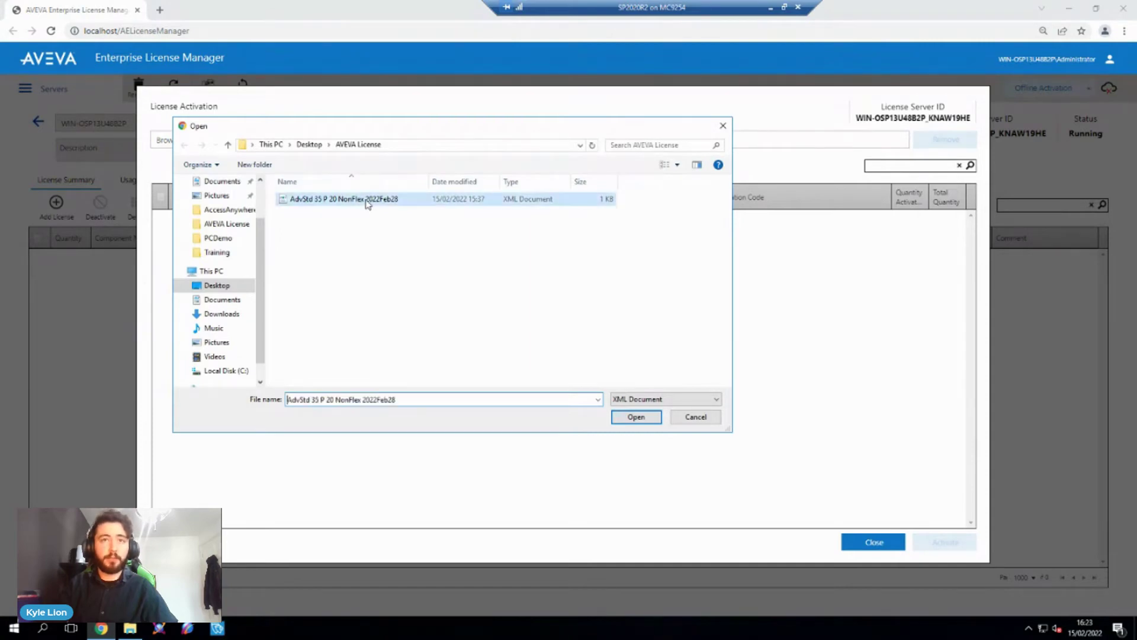
click(636, 418)
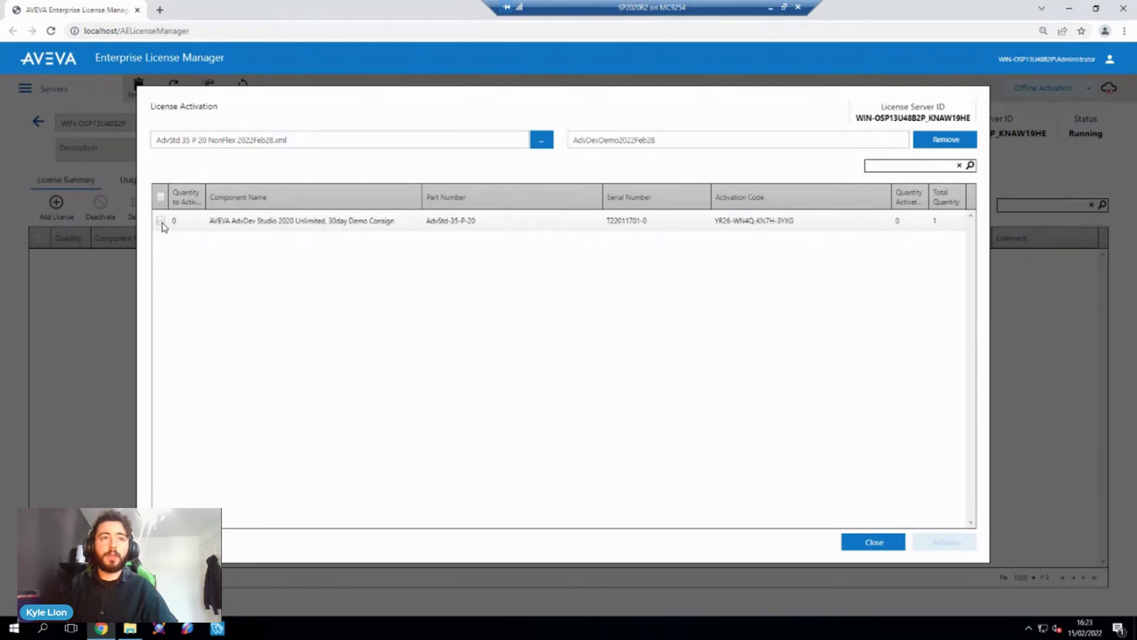
click(161, 222)
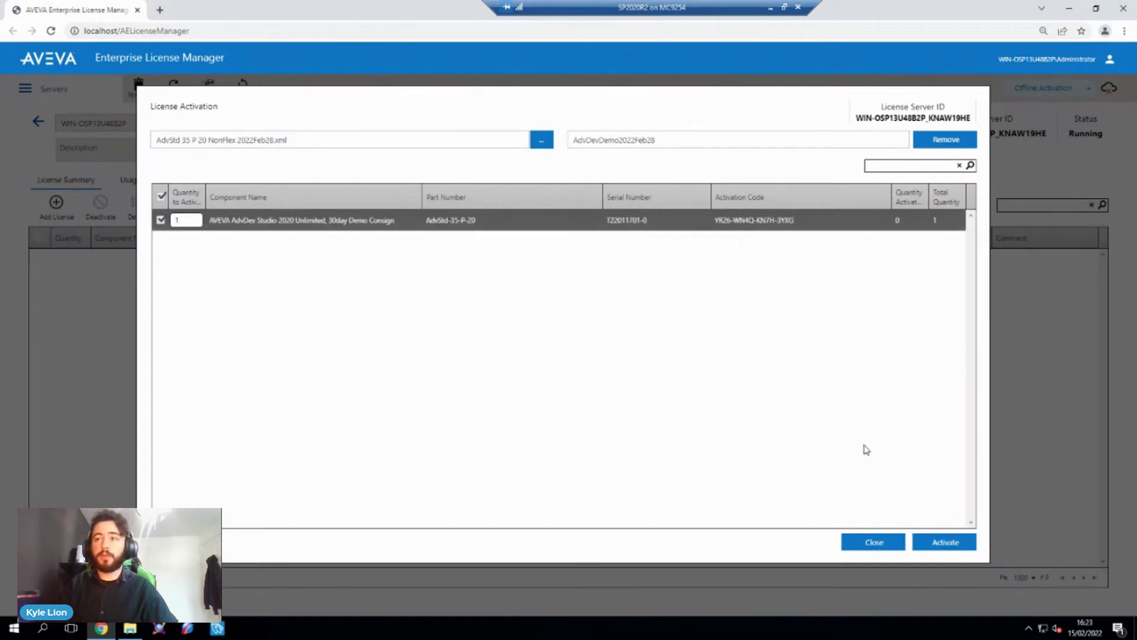
click(952, 544)
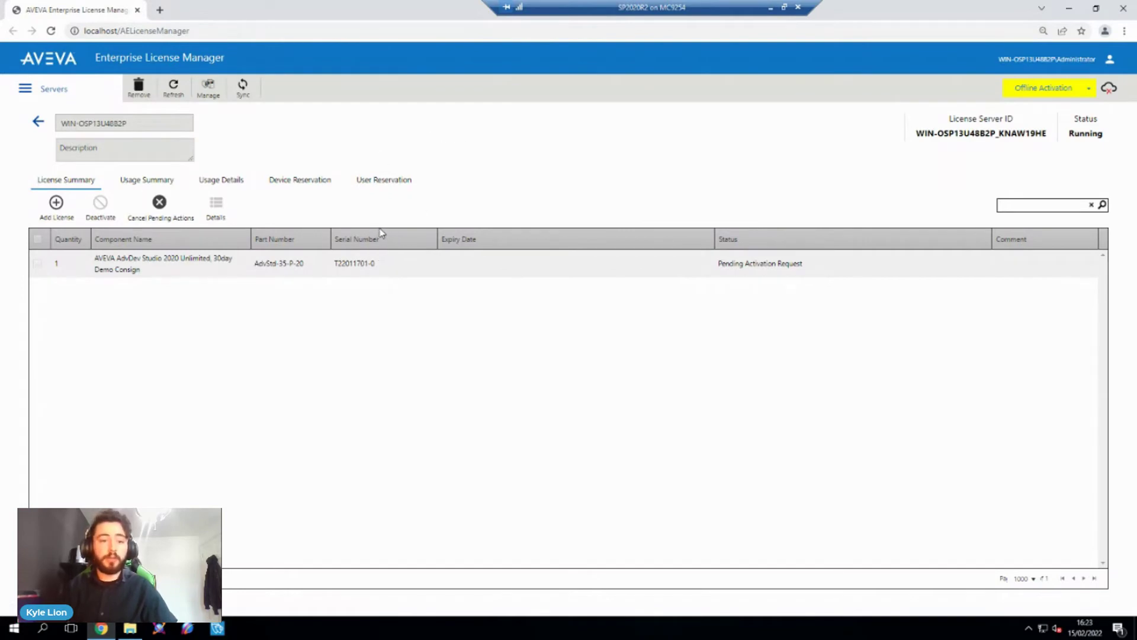
Step: Generate and confirm an offline activation request for the pending AdvDev Studio license
click(655, 260)
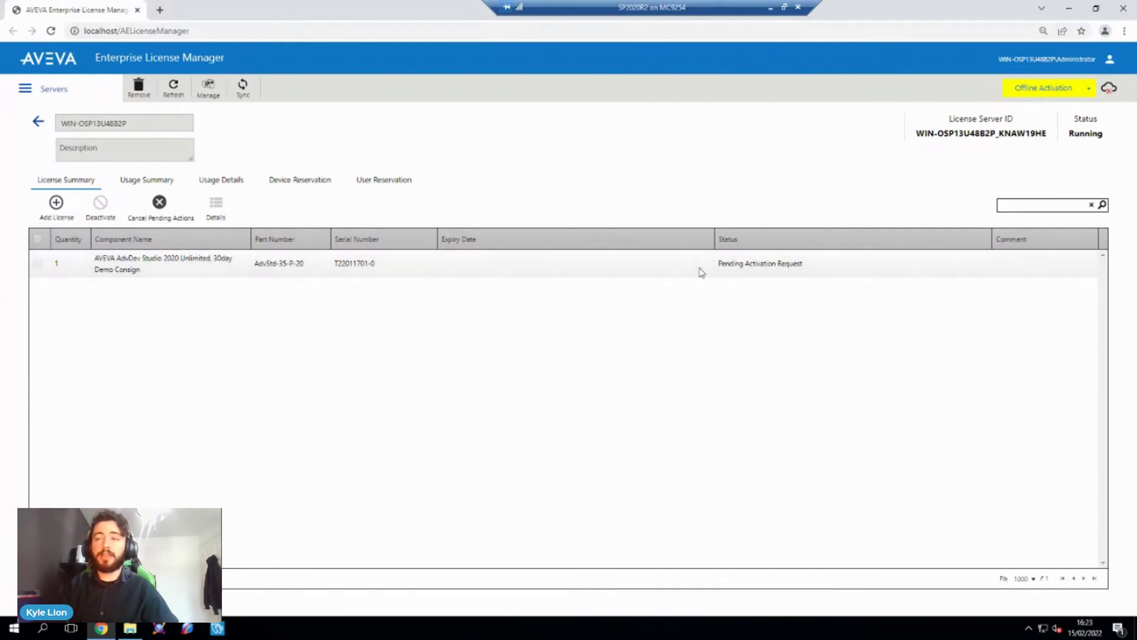
click(1089, 88)
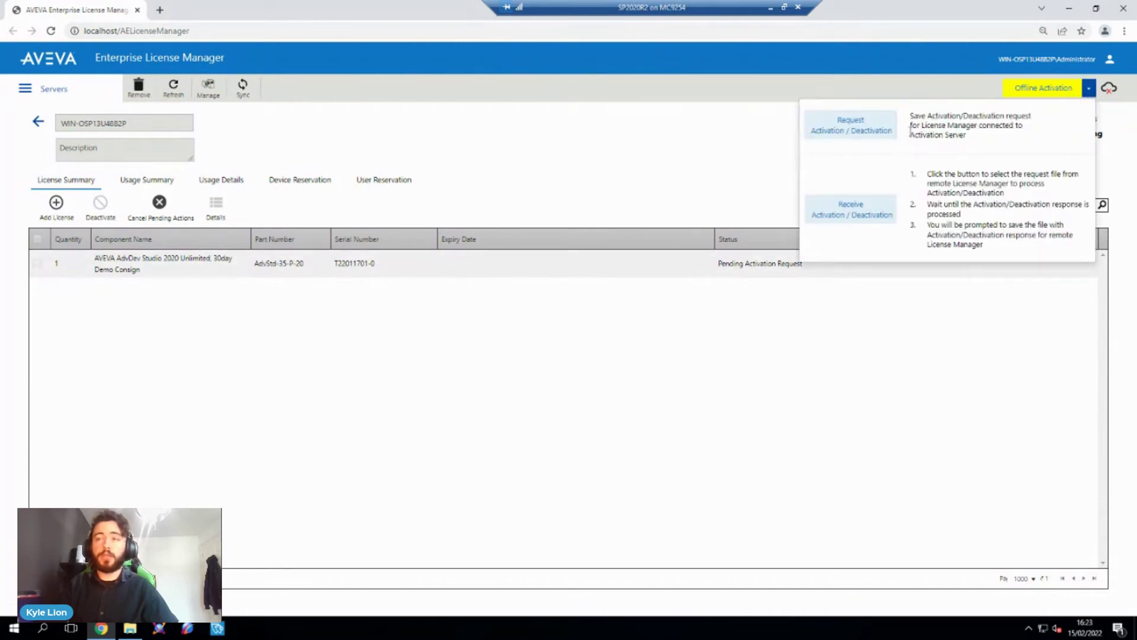
click(849, 131)
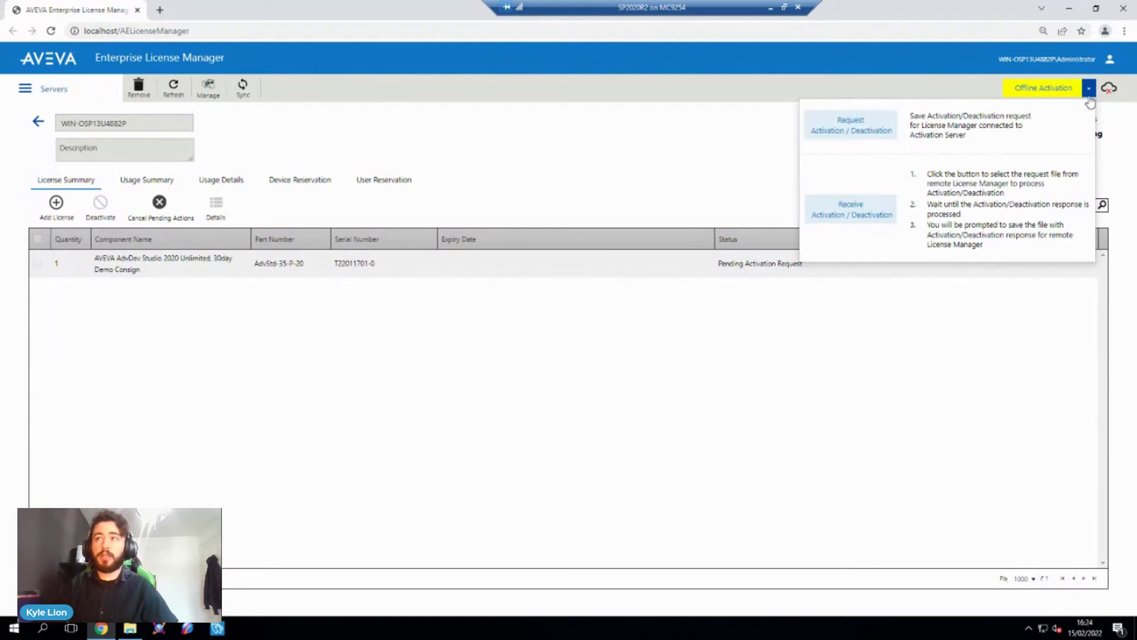
click(868, 132)
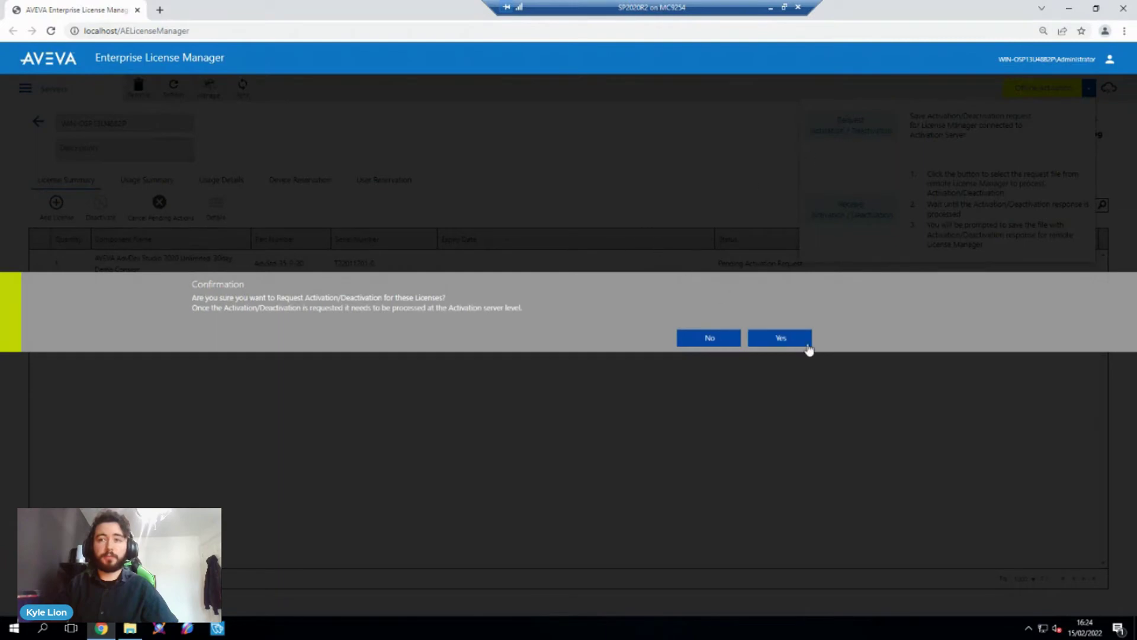
click(801, 342)
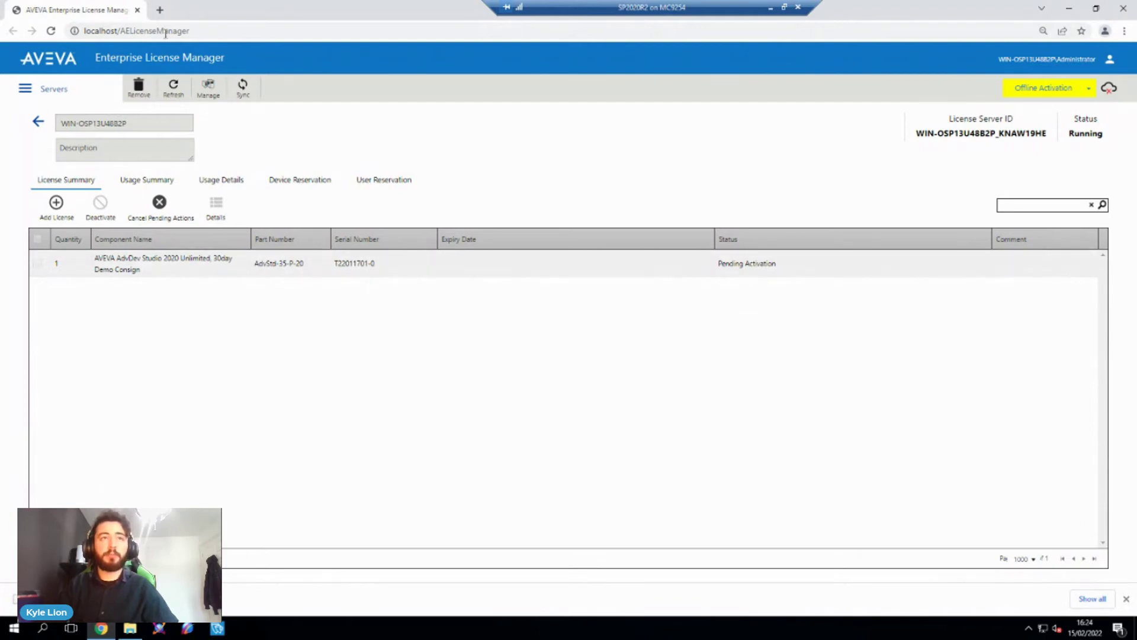
Step: Open the AVEVA License Activation site in a new tab and attach the send request file from Downloads
click(160, 10)
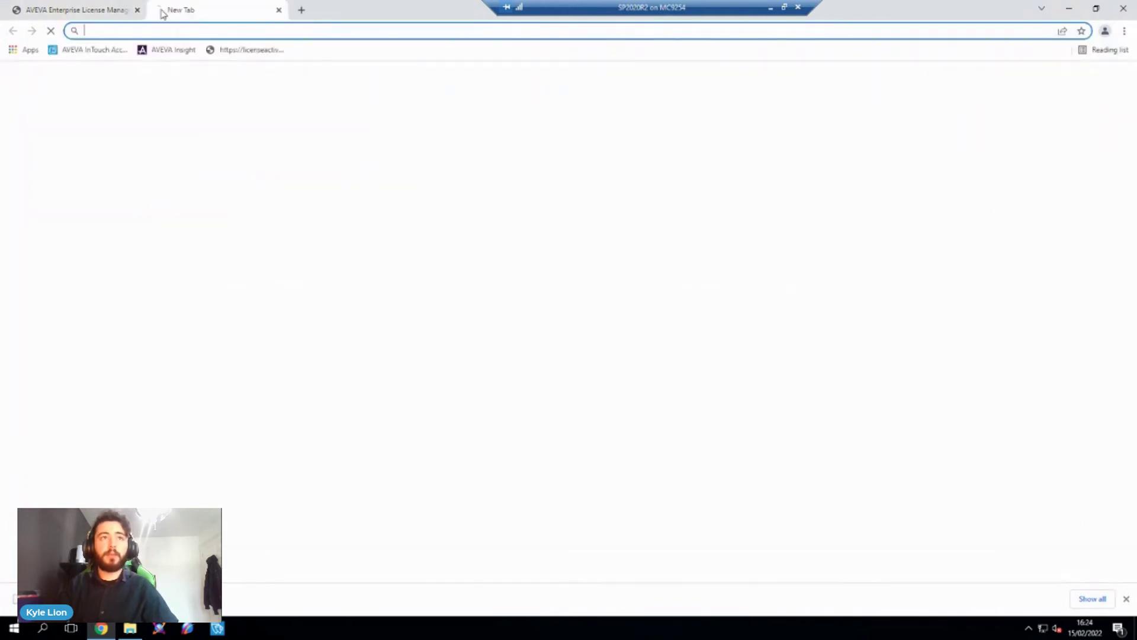
click(248, 53)
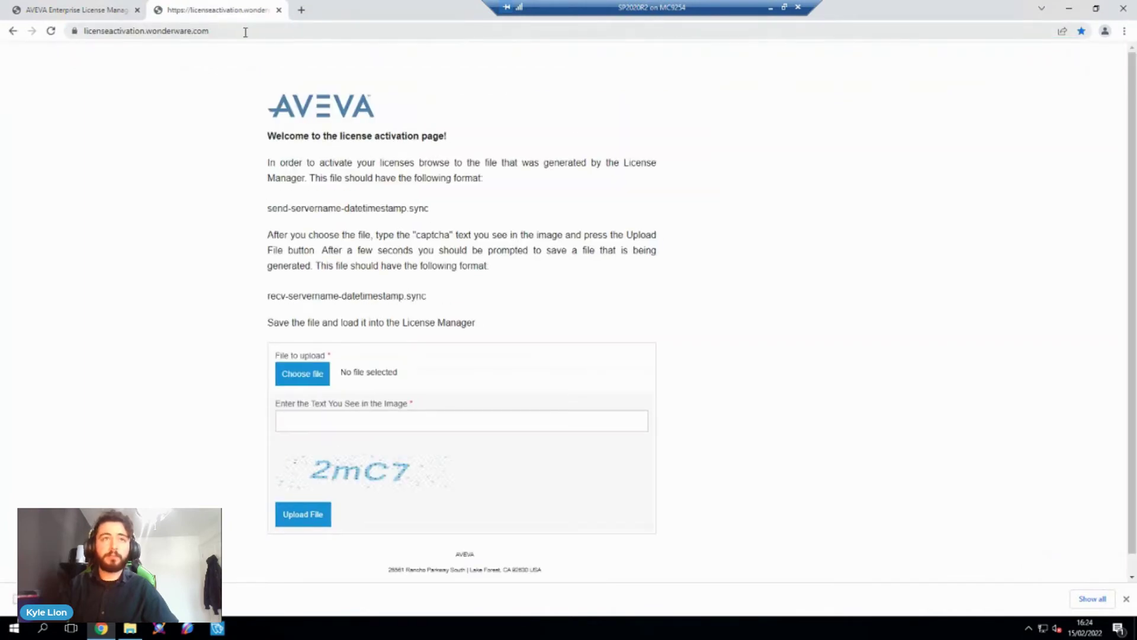
scroll(348, 328, down, 1)
click(318, 357)
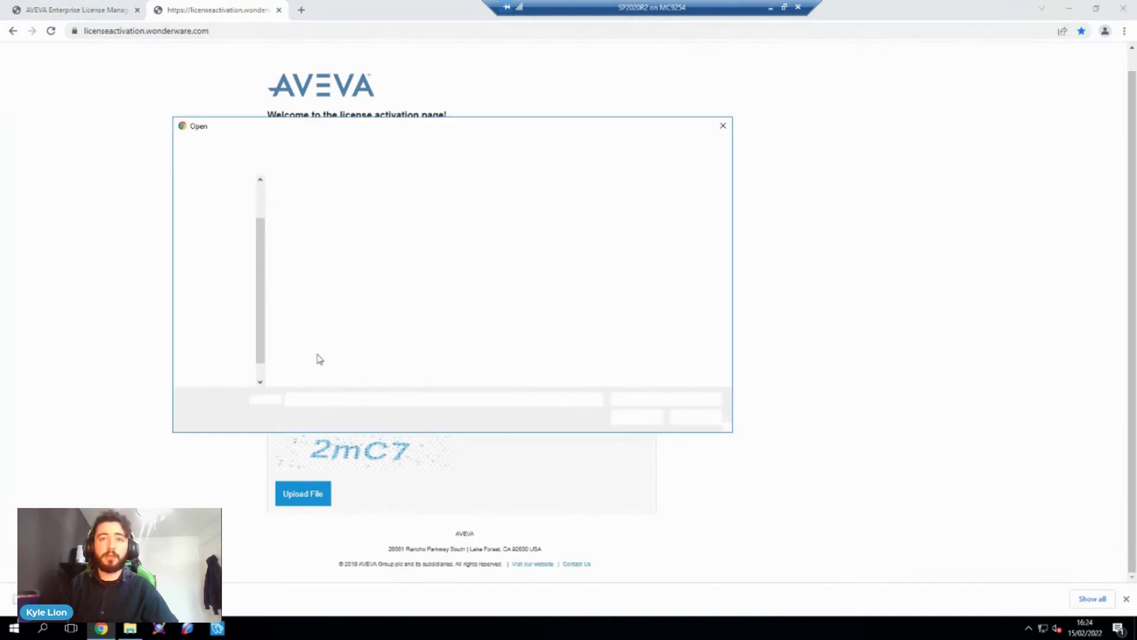
scroll(219, 217, up, 2)
click(221, 219)
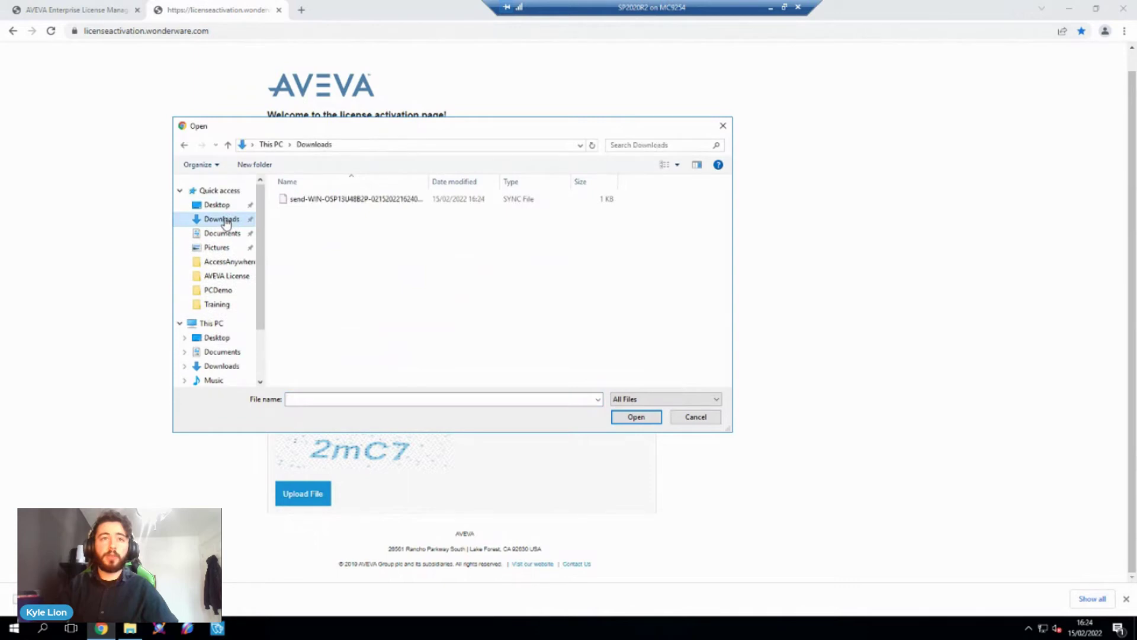
click(307, 200)
click(634, 418)
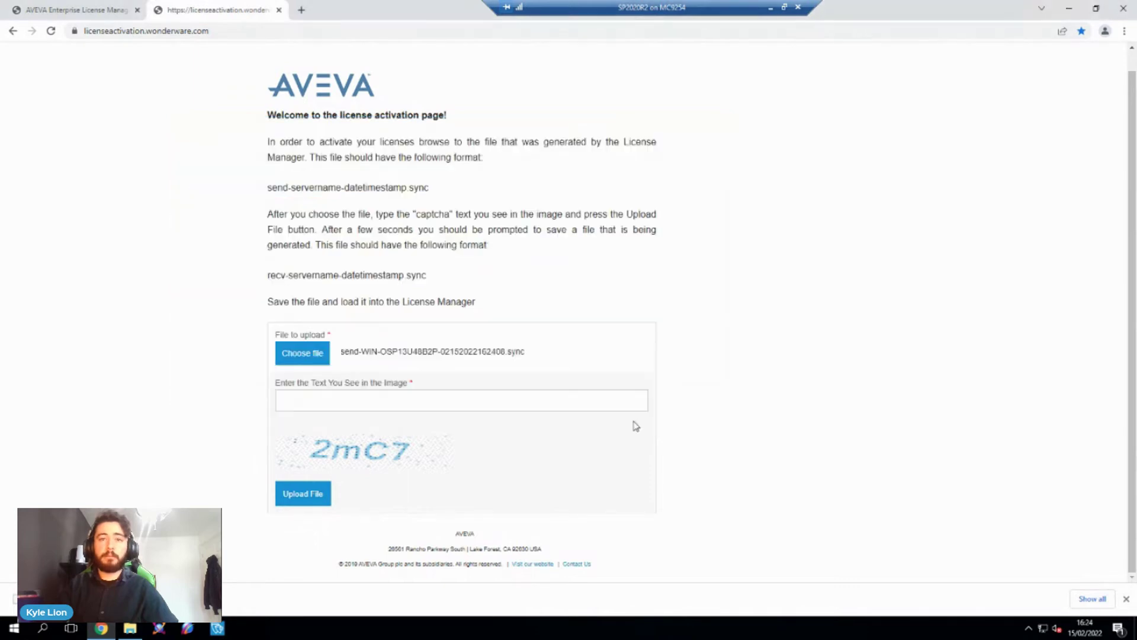
Step: Enter the captcha and submit, then retype the captcha after it is rejected
click(342, 400)
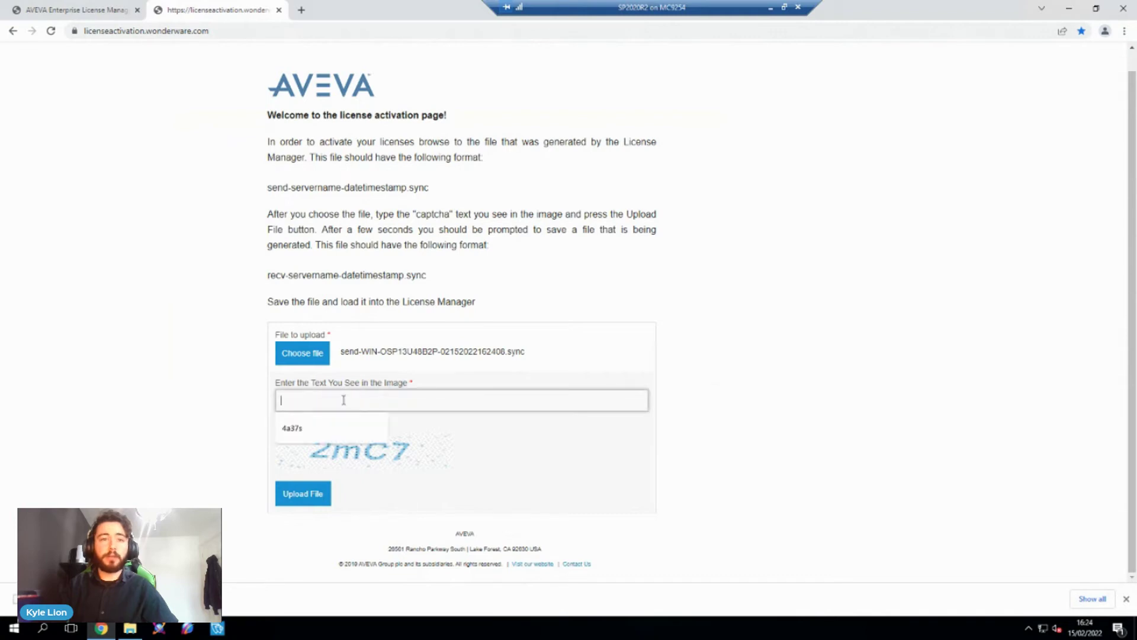
text(2mC7)
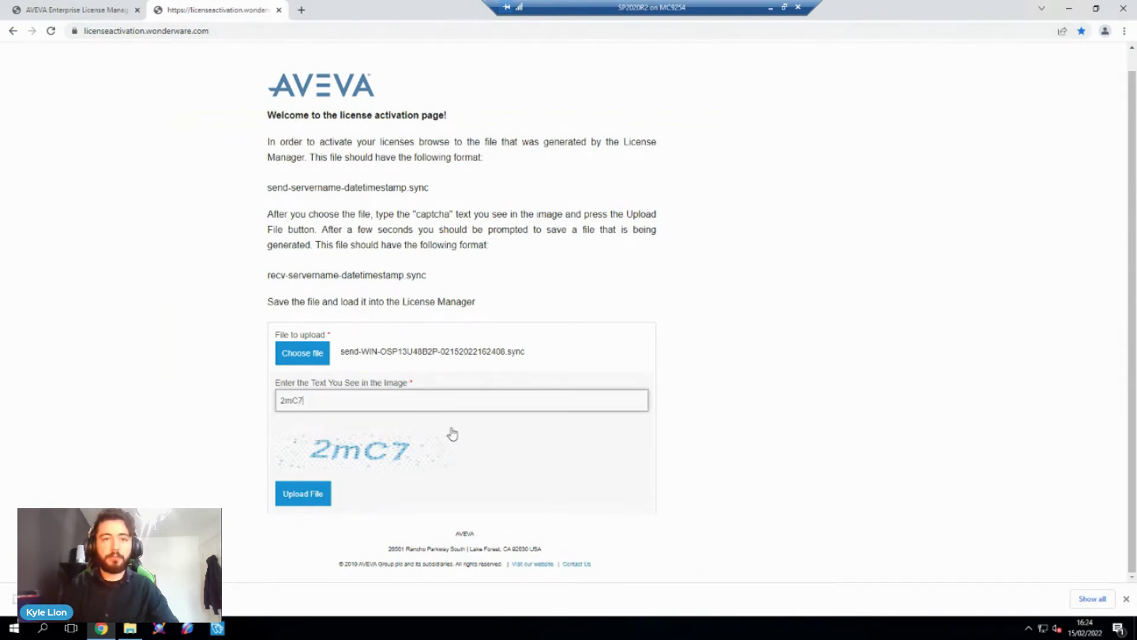
click(311, 492)
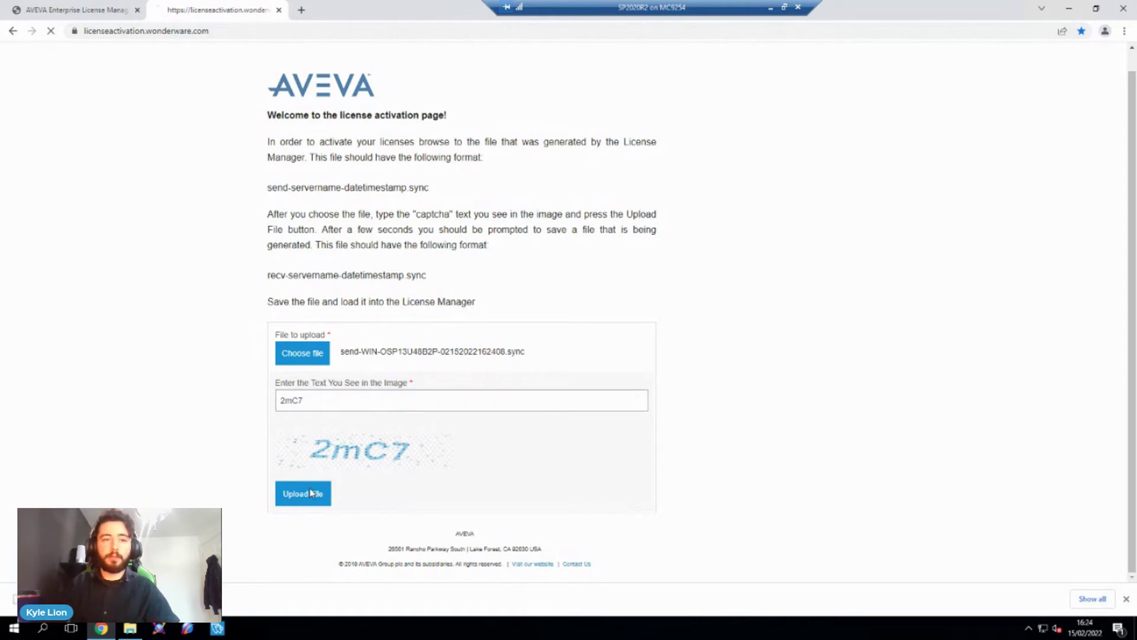
scroll(311, 491, down, 1)
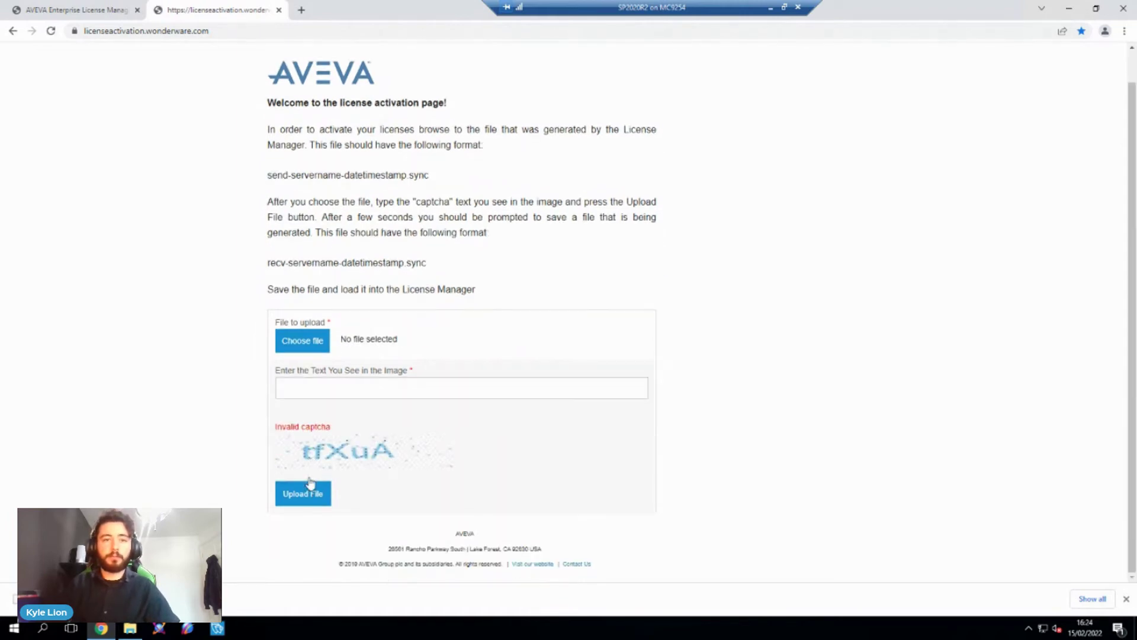
click(313, 390)
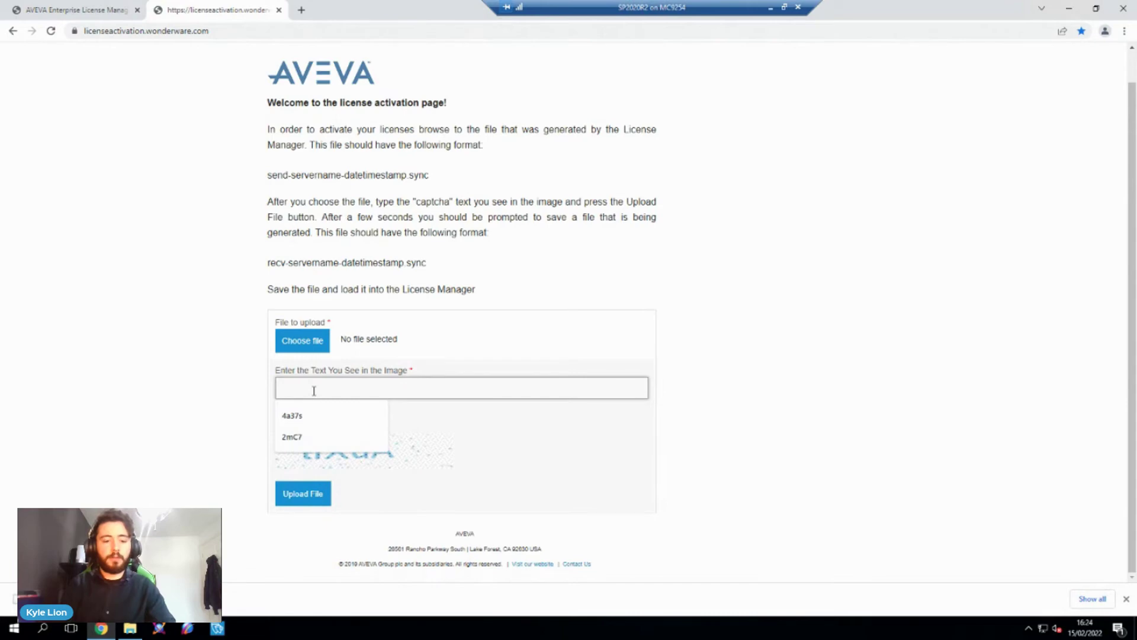
click(606, 418)
click(445, 386)
text(tfXuA)
click(322, 492)
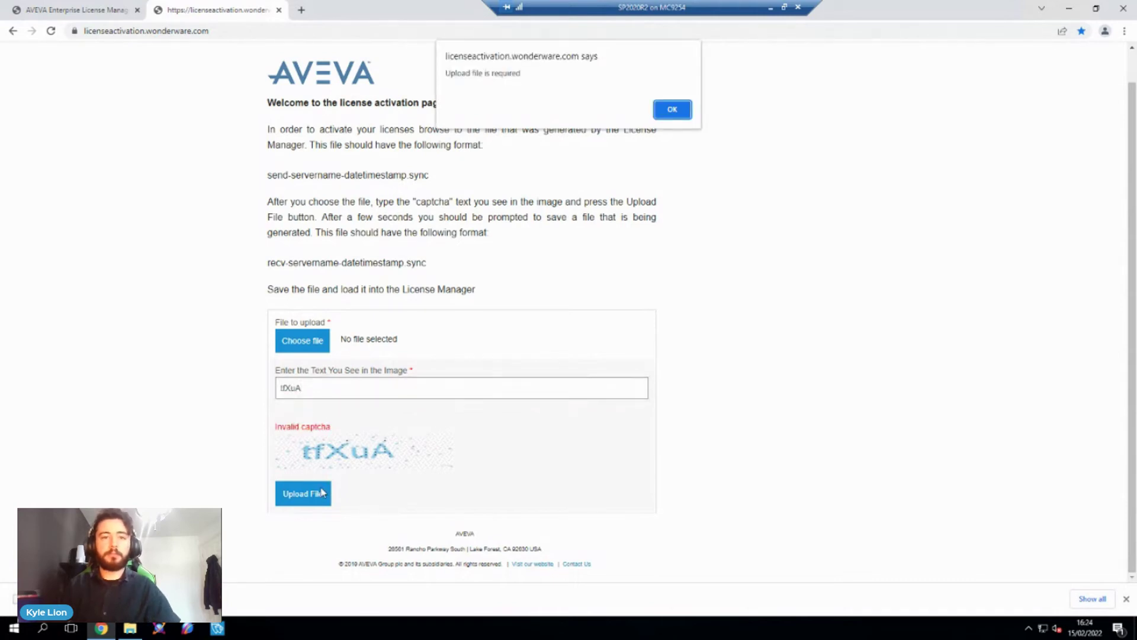
key(Return)
Step: Reattach the send request file from Downloads and upload it to receive the response file
click(292, 350)
click(364, 199)
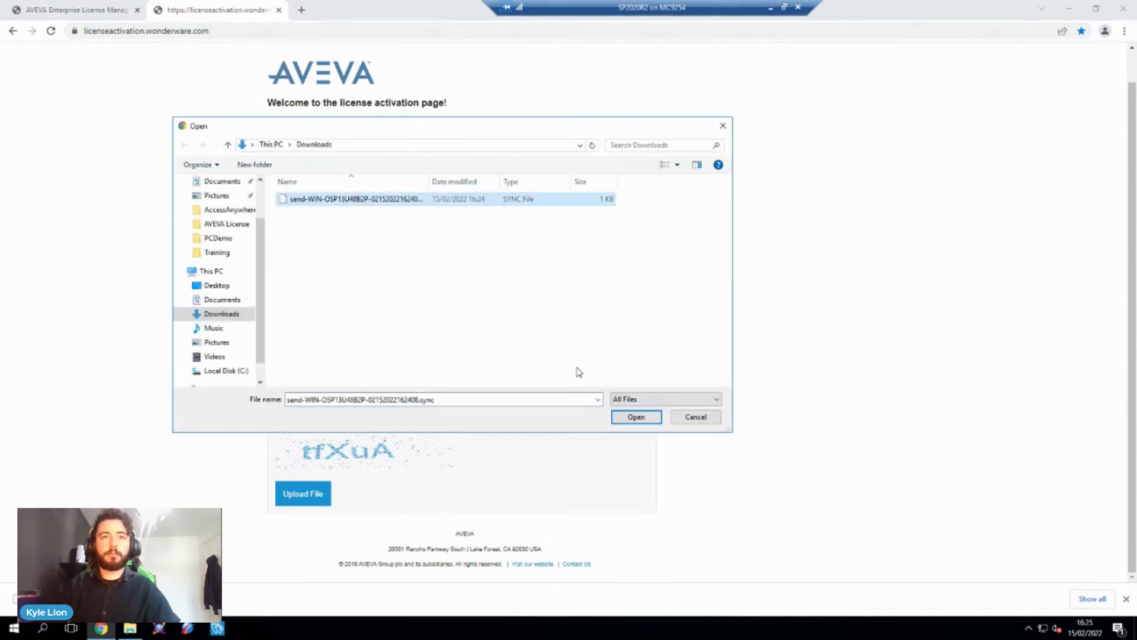
click(635, 418)
click(345, 388)
click(313, 492)
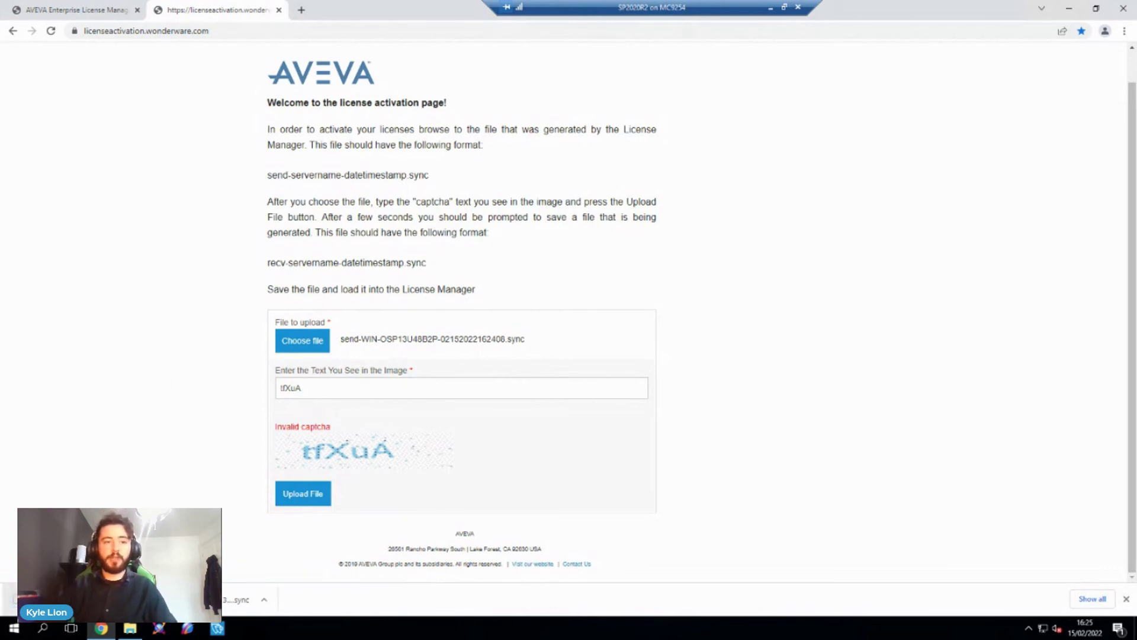
Step: Load the downloaded recv response file via Receive Activation in License Manager
click(87, 16)
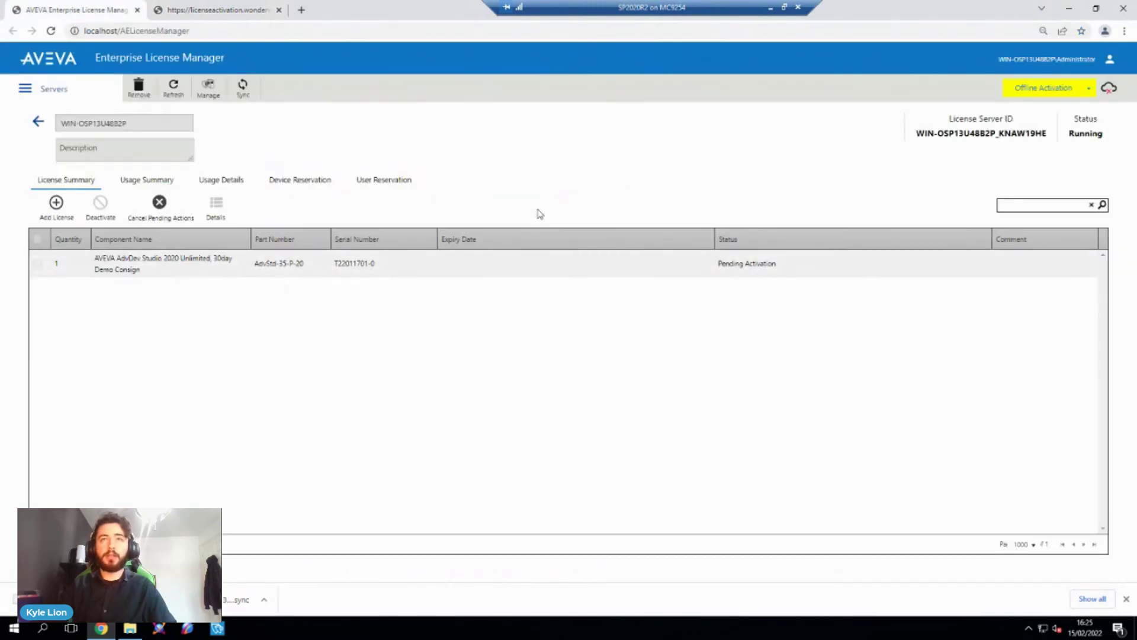
click(1088, 89)
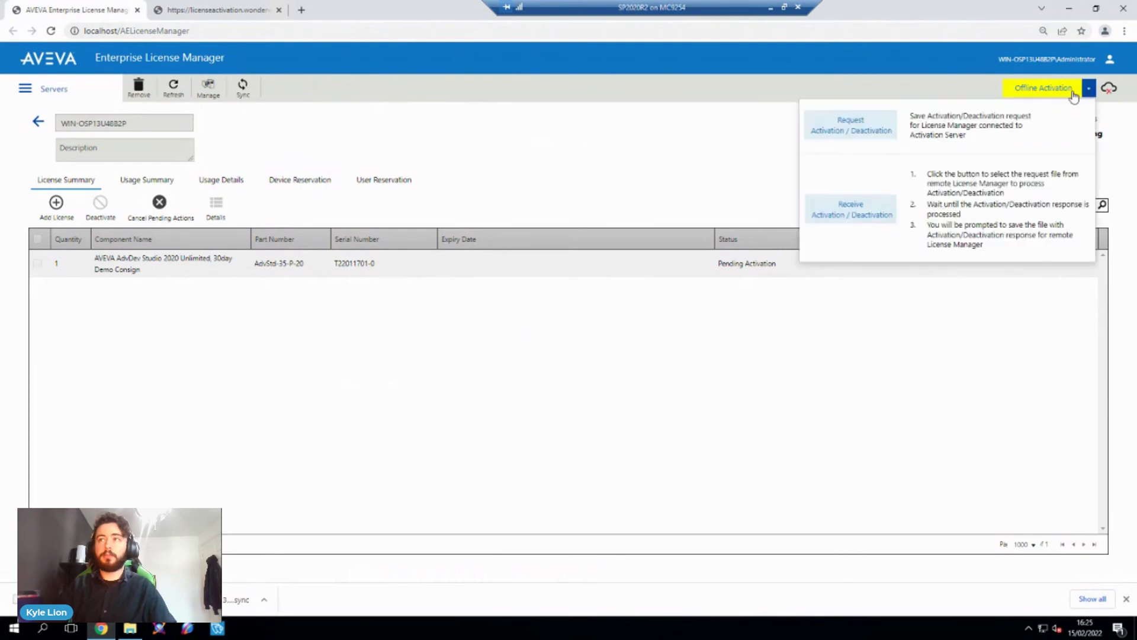
click(856, 216)
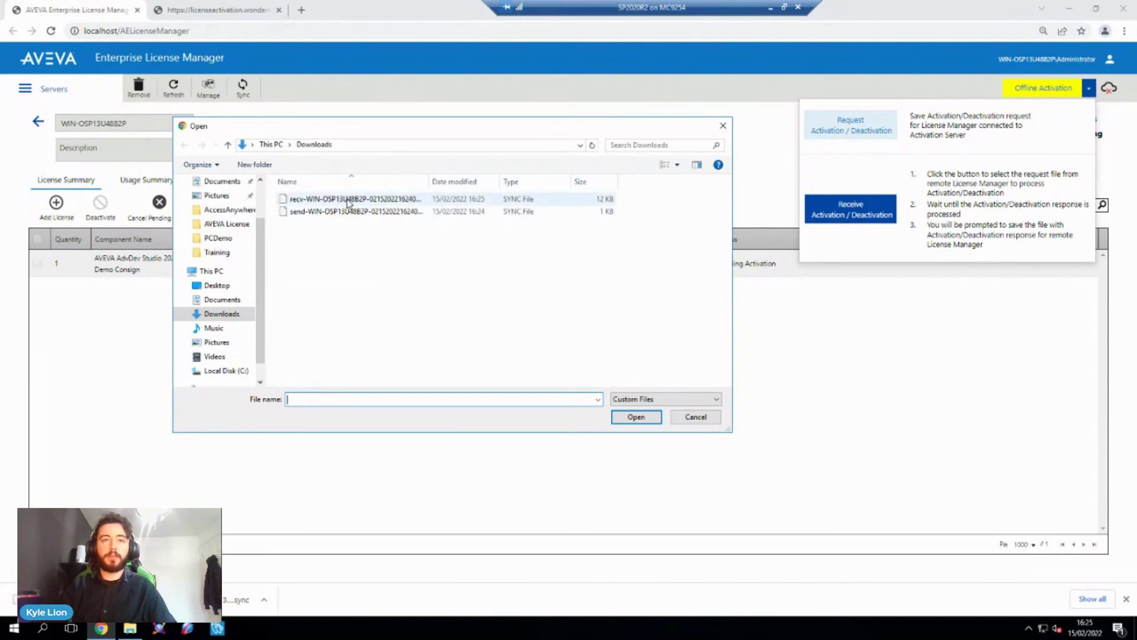
click(348, 200)
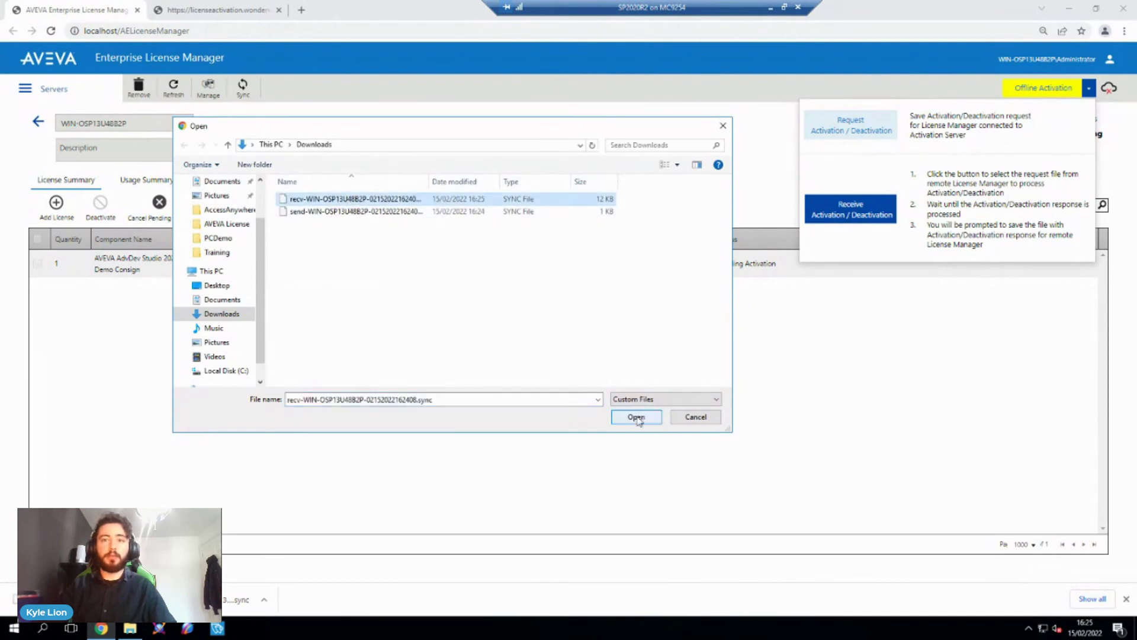
click(637, 417)
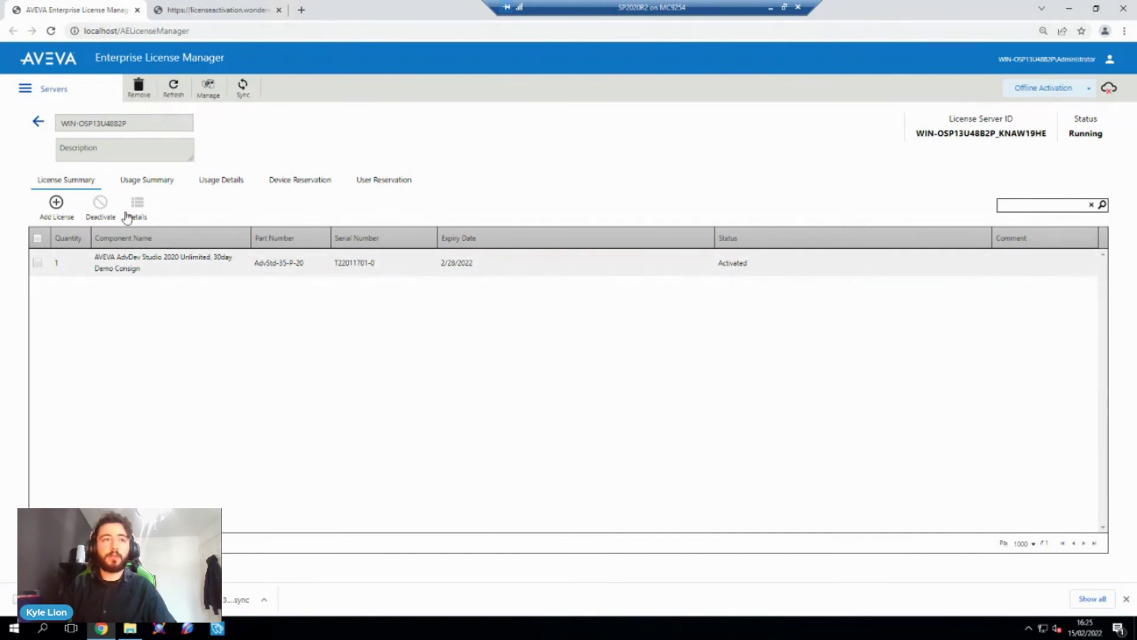
click(148, 184)
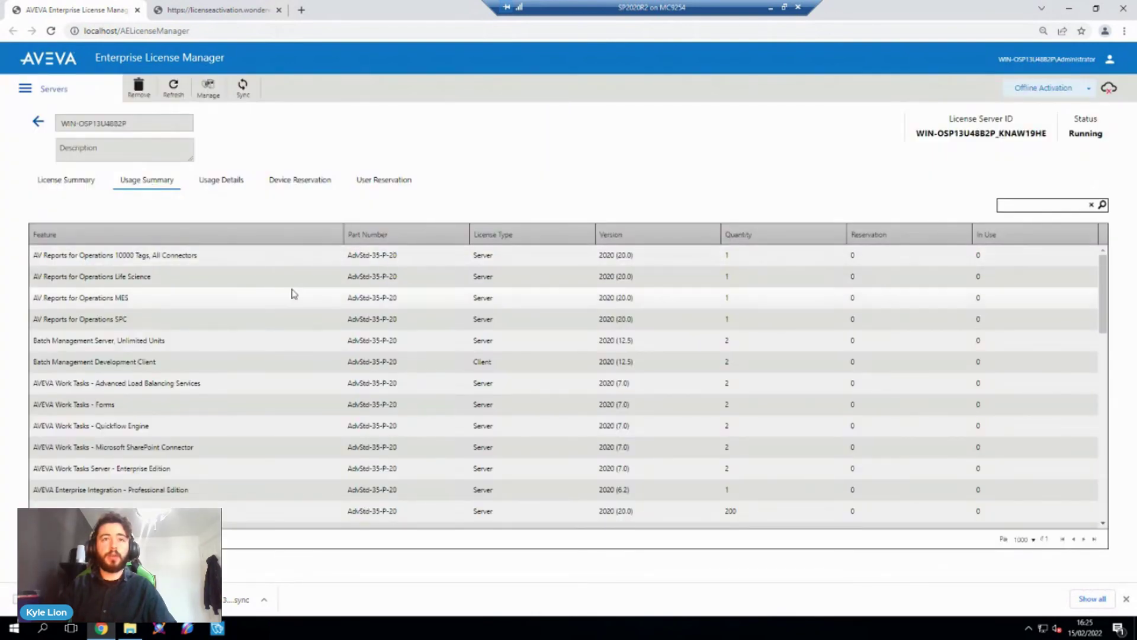
scroll(282, 283, down, 10)
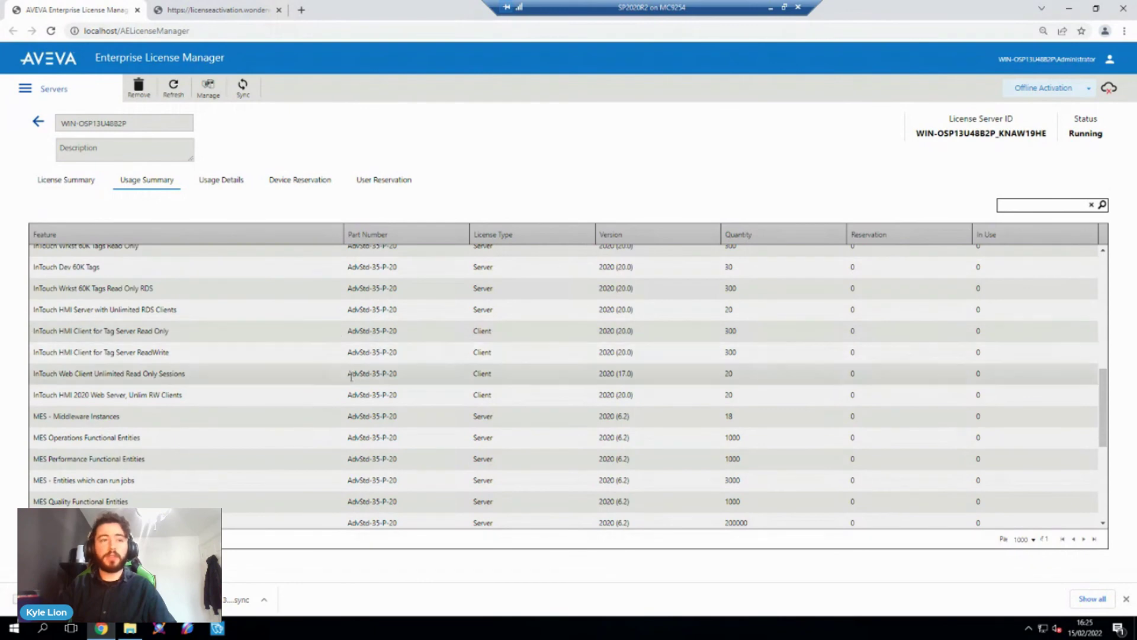
scroll(343, 379, down, 3)
scroll(344, 384, down, 2)
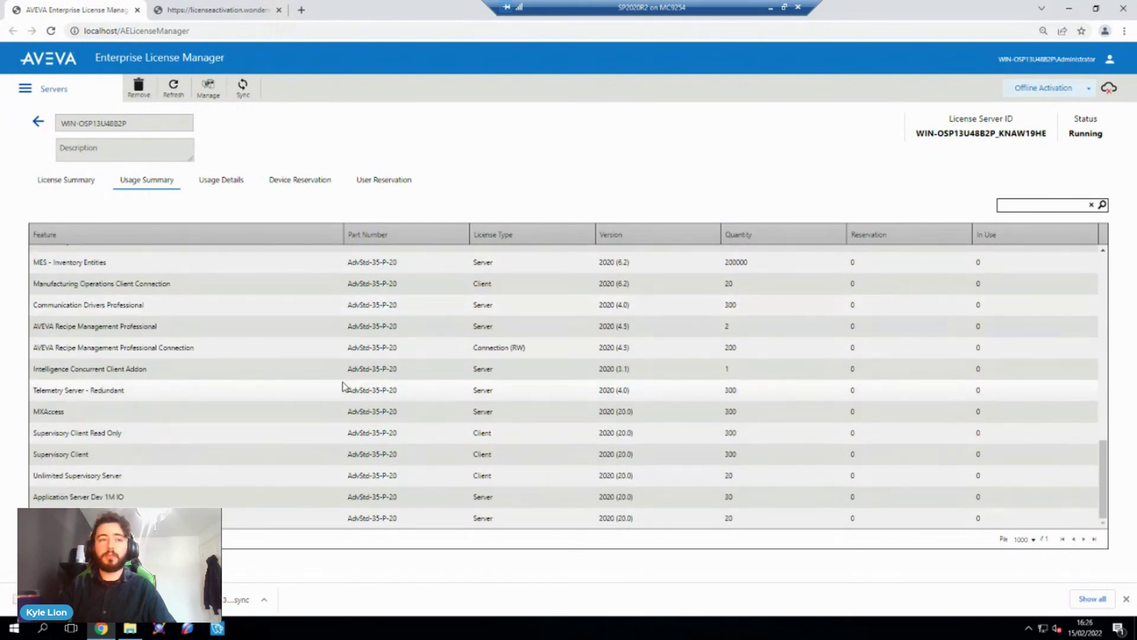
scroll(345, 385, up, 8)
scroll(345, 385, up, 3)
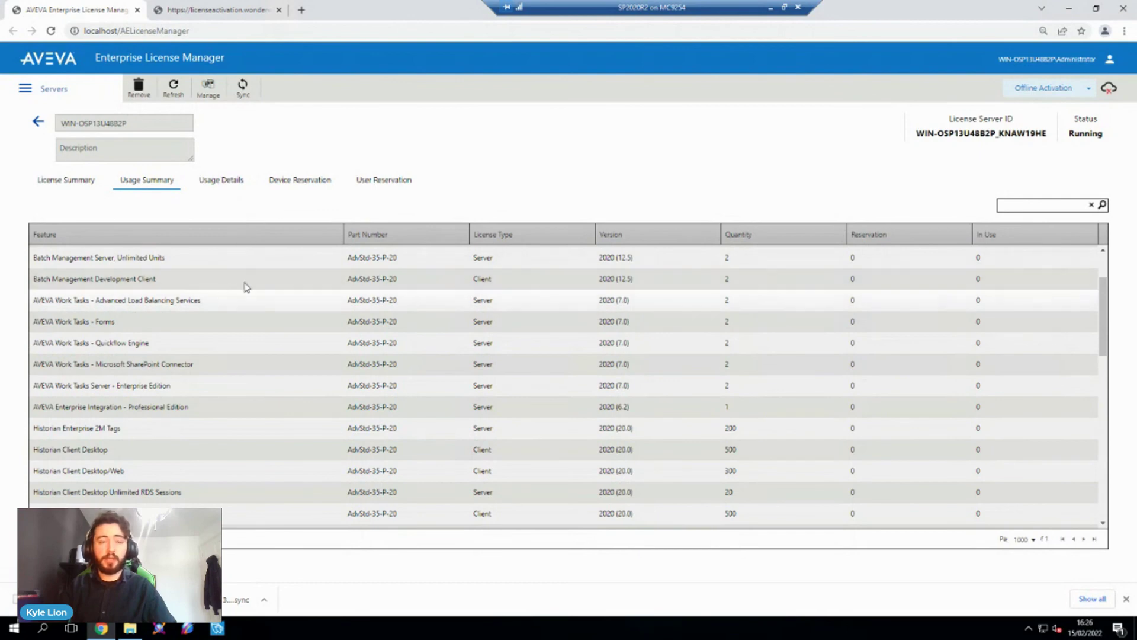
click(233, 181)
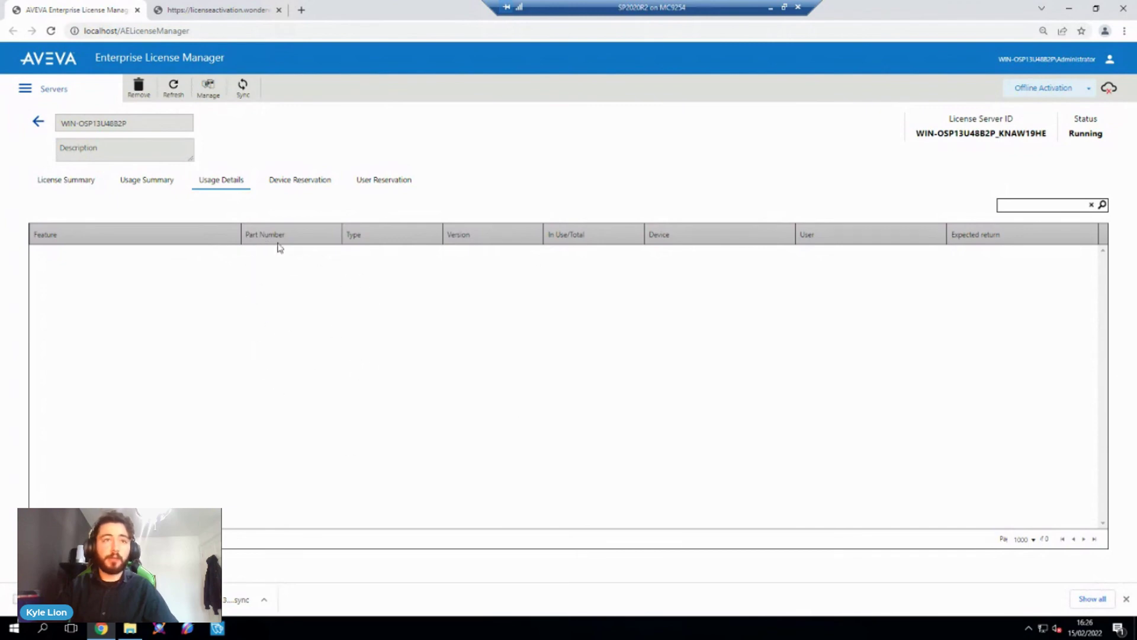
click(299, 181)
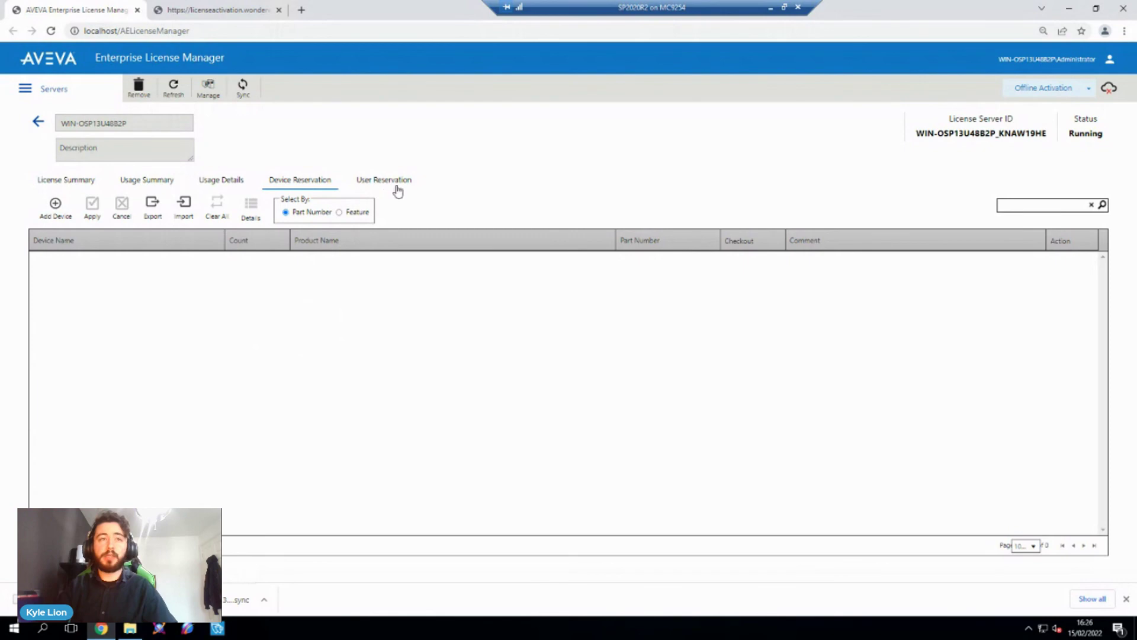
click(71, 180)
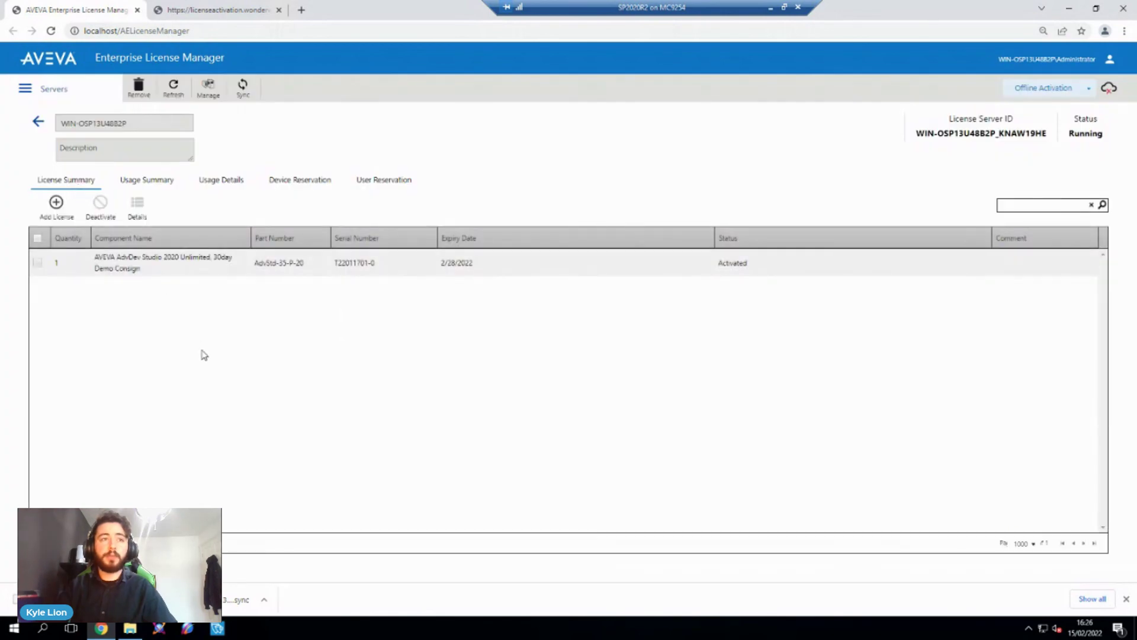